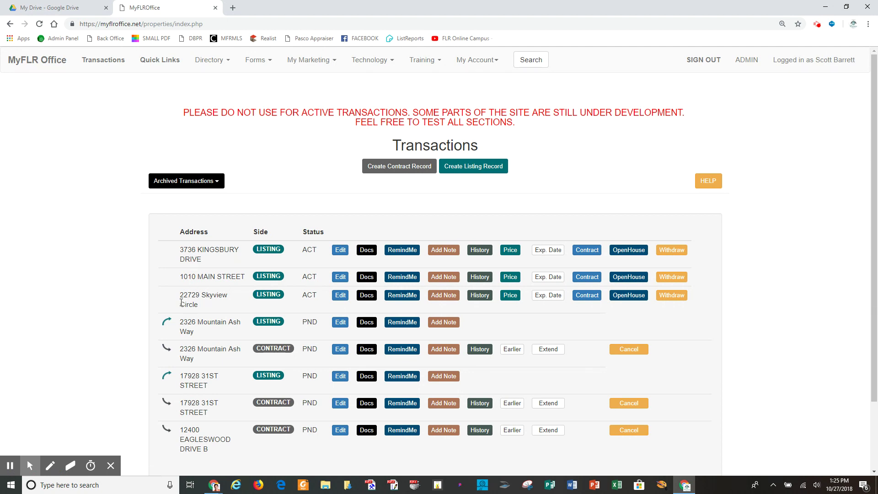
{"action": "left_click_drag", "start_coordinate": [180, 297], "coordinate": [210, 305]}
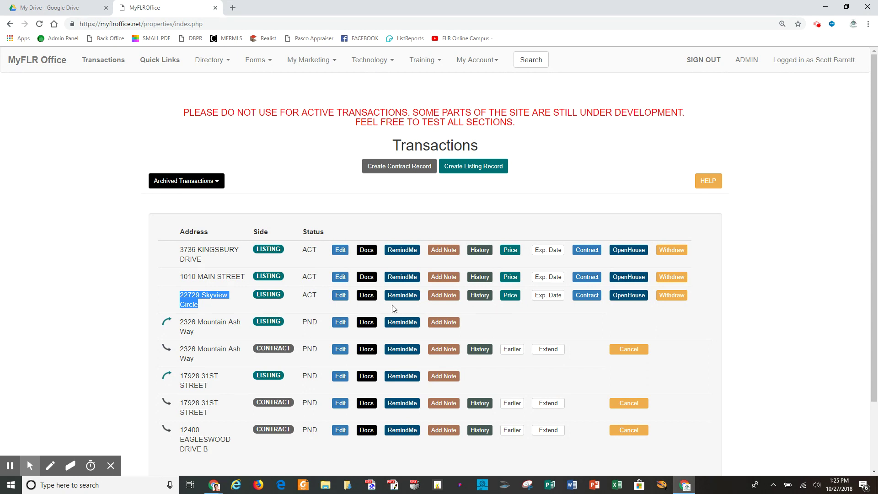
{"action": "left_click", "coordinate": [503, 310]}
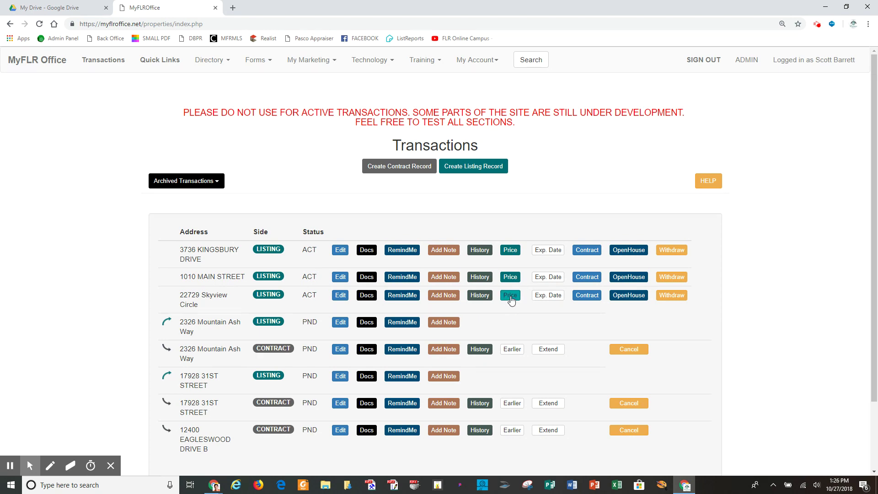
{"action": "left_click", "coordinate": [511, 296]}
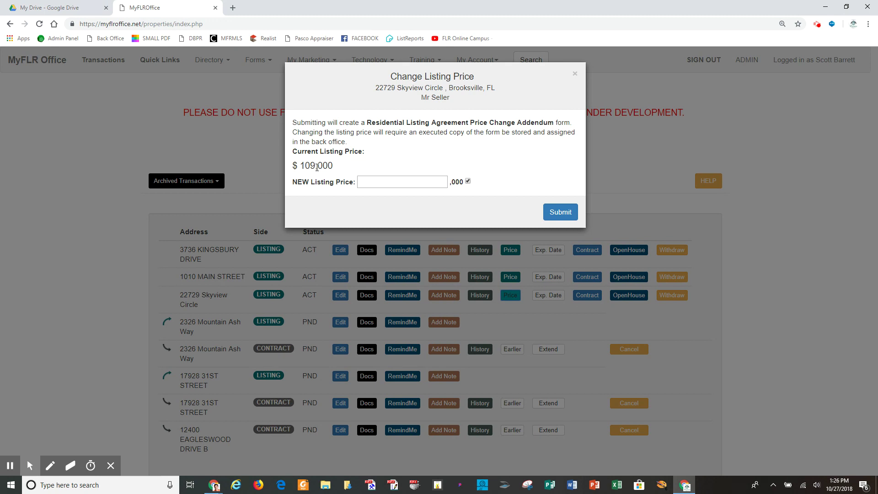
Enter 100,000 as the new listing price, replacing $109,000, and submit
{"action": "left_click", "coordinate": [368, 181]}
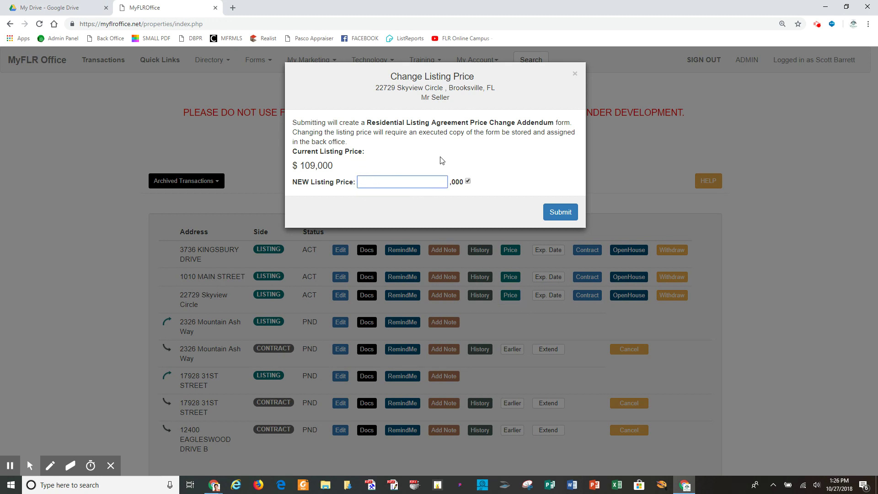
{"action": "type", "text": "99"}
{"action": "key", "text": "BackSpace"}
{"action": "key", "text": "BackSpace"}
{"action": "type", "text": "100"}
{"action": "left_click", "coordinate": [562, 213]}
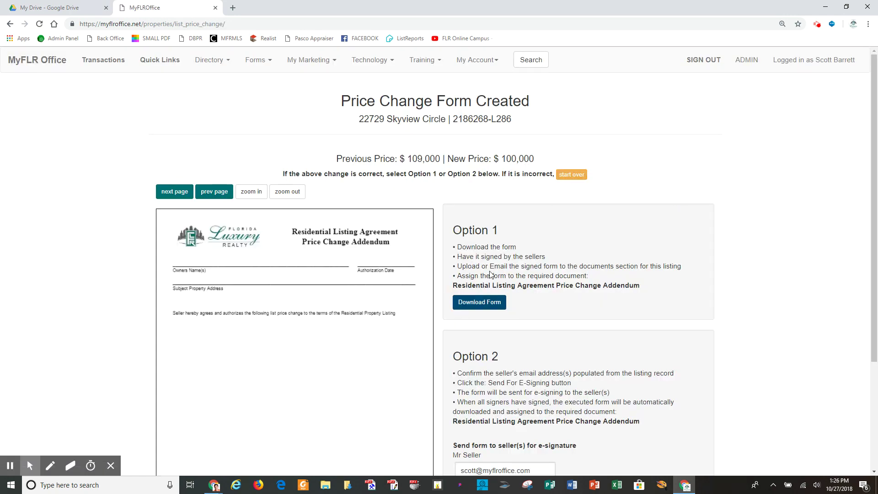
Review the generated addendum preview with the 100,000 price, zooming in three levels and back out two
{"action": "scroll", "coordinate": [411, 319], "scroll_direction": "down", "scroll_amount": 2}
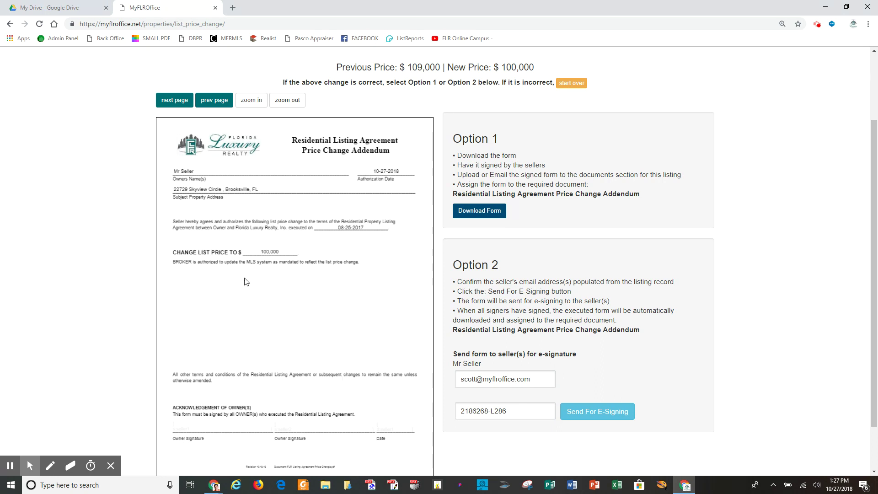
{"action": "left_click", "coordinate": [251, 100]}
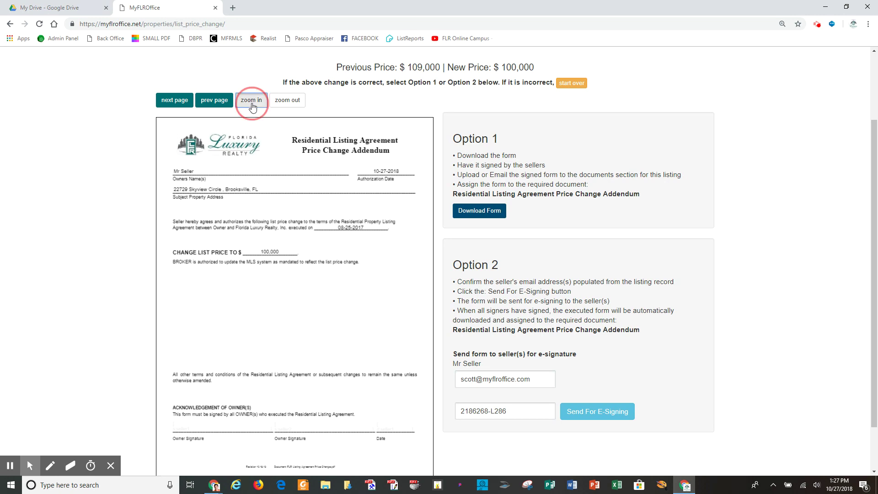
{"action": "left_click", "coordinate": [252, 100]}
{"action": "left_click", "coordinate": [251, 101]}
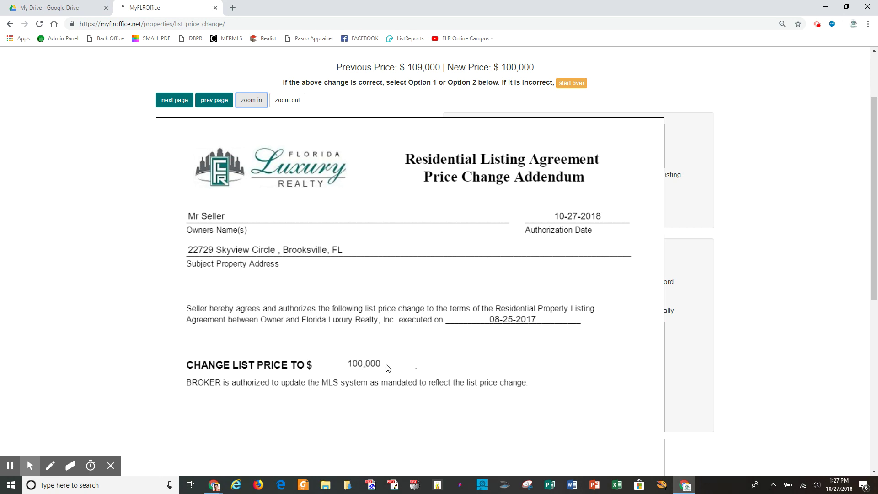
{"action": "scroll", "coordinate": [436, 383], "scroll_direction": "down", "scroll_amount": 5}
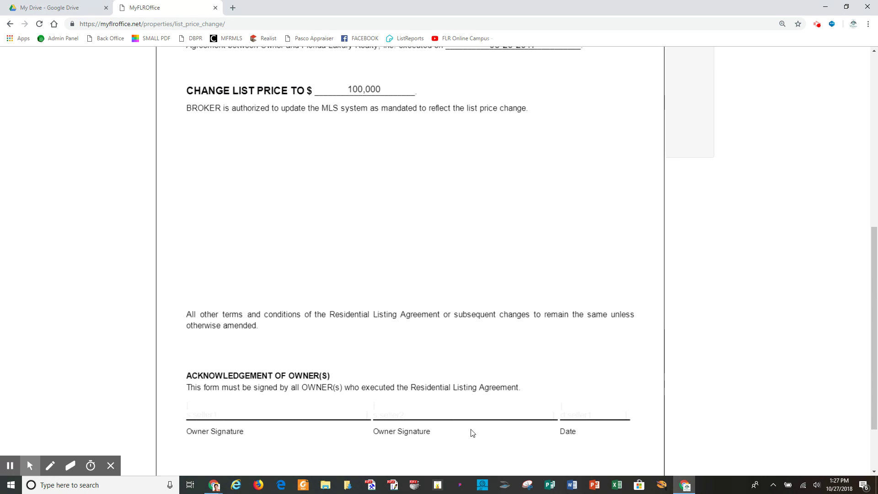
{"action": "scroll", "coordinate": [479, 370], "scroll_direction": "up", "scroll_amount": 5}
{"action": "scroll", "coordinate": [479, 369], "scroll_direction": "up", "scroll_amount": 3}
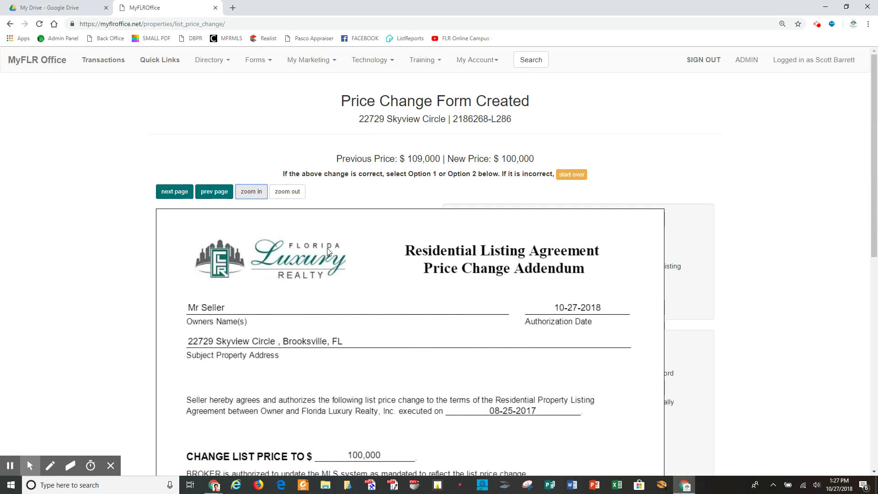
{"action": "left_click", "coordinate": [296, 192]}
{"action": "left_click", "coordinate": [296, 193]}
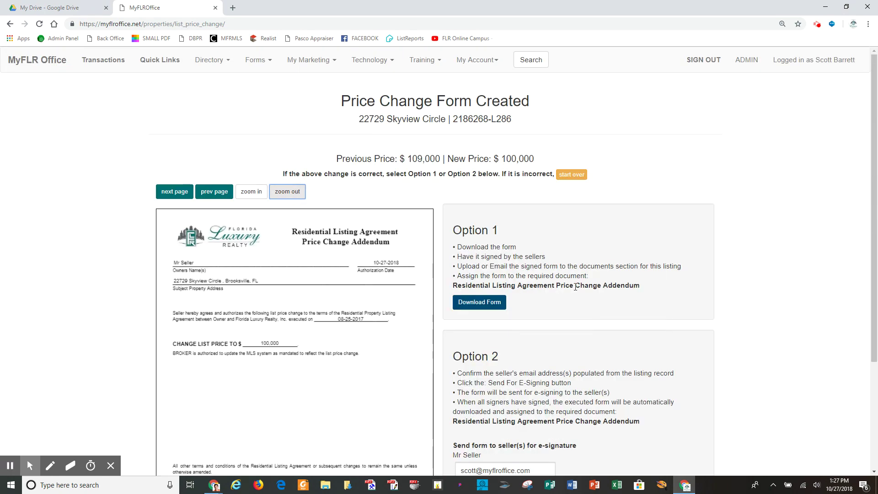
Download the addendum as listprch_102718132423.pdf and review it in the PDF viewer
{"action": "left_click", "coordinate": [493, 305]}
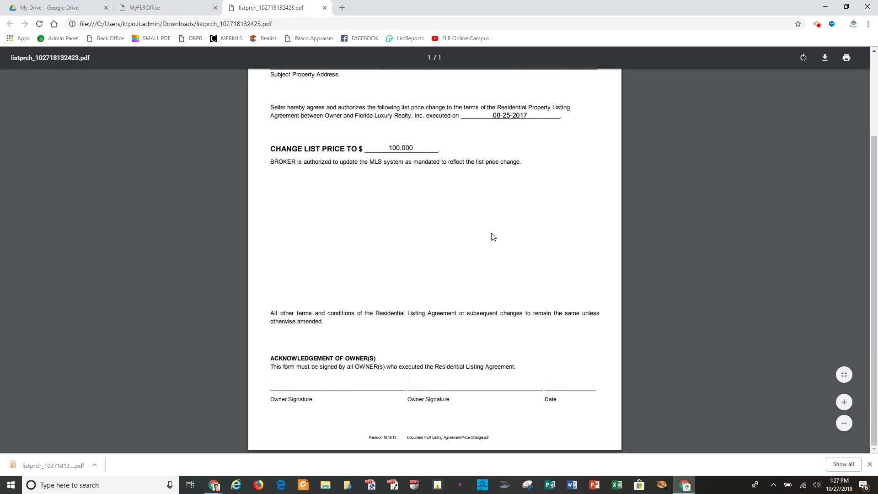
{"action": "scroll", "coordinate": [493, 237], "scroll_direction": "up", "scroll_amount": 3}
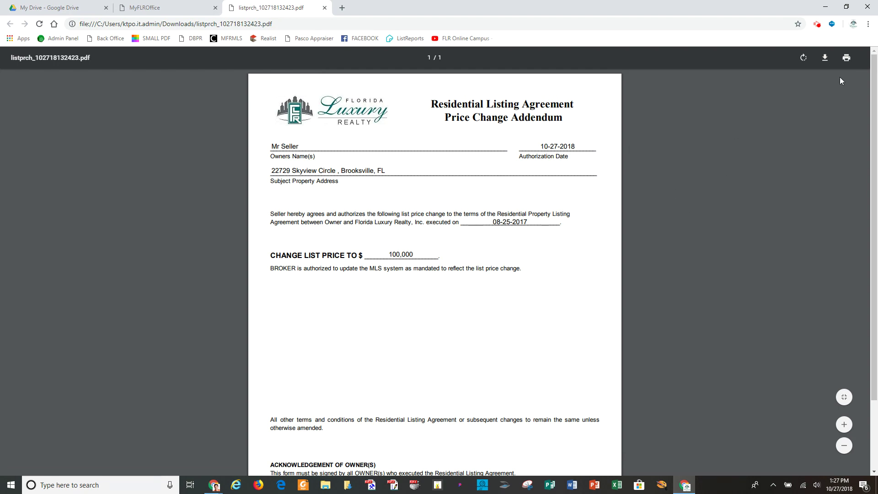
Change the name part of the seller's e-signature e-mail address and send the addendum for e-signing
{"action": "left_click", "coordinate": [325, 7]}
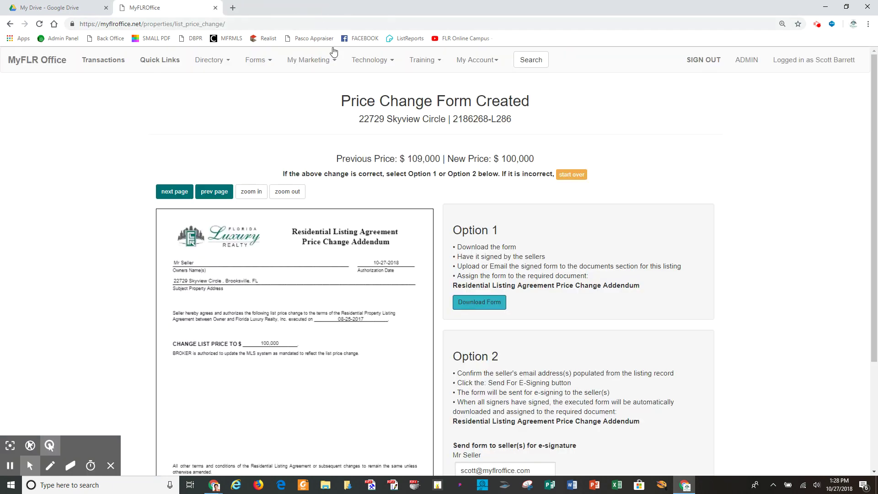
{"action": "scroll", "coordinate": [670, 333], "scroll_direction": "down", "scroll_amount": 3}
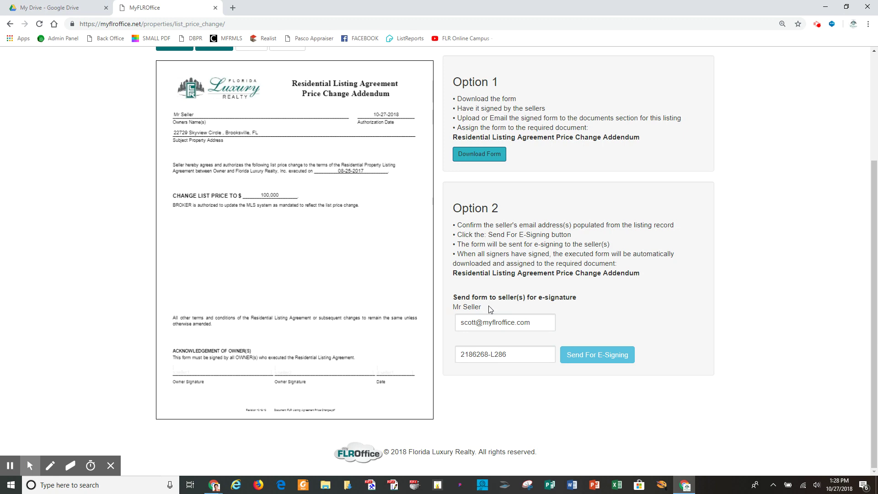
{"action": "left_click_drag", "start_coordinate": [461, 322], "coordinate": [531, 323]}
{"action": "left_click", "coordinate": [607, 307]}
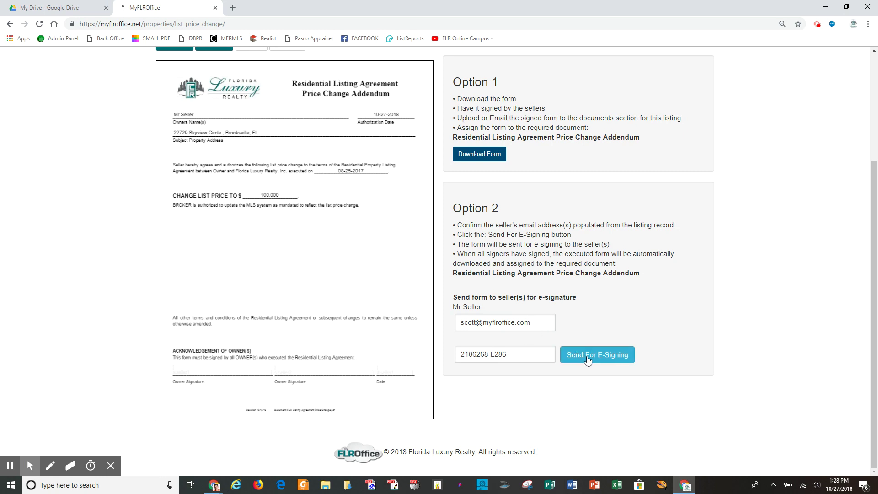
{"action": "left_click_drag", "start_coordinate": [481, 323], "coordinate": [461, 325]}
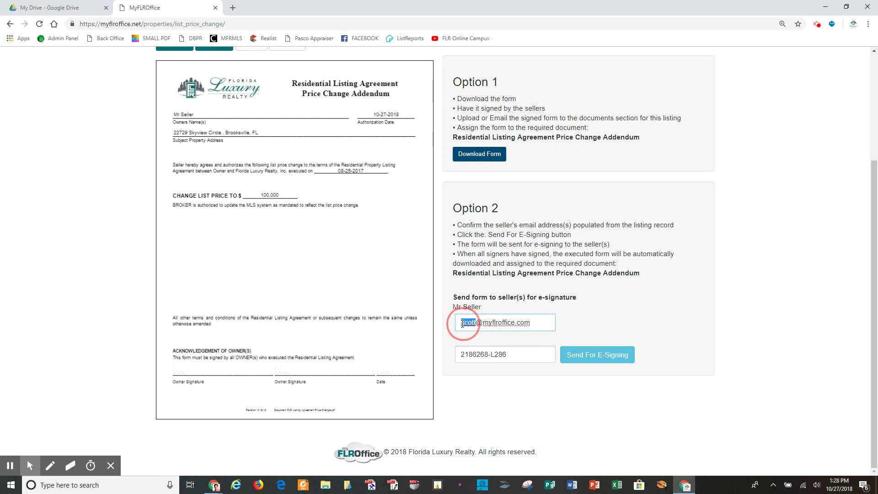
{"action": "type", "text": "education"}
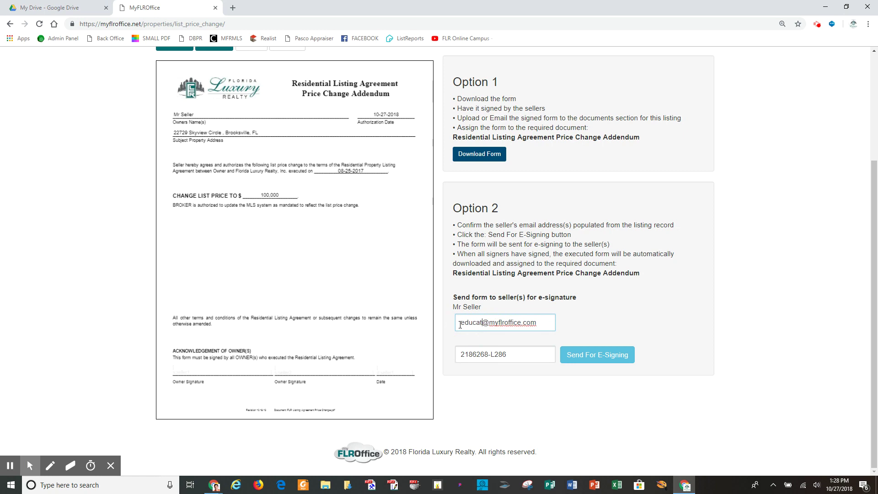
{"action": "left_click", "coordinate": [602, 356]}
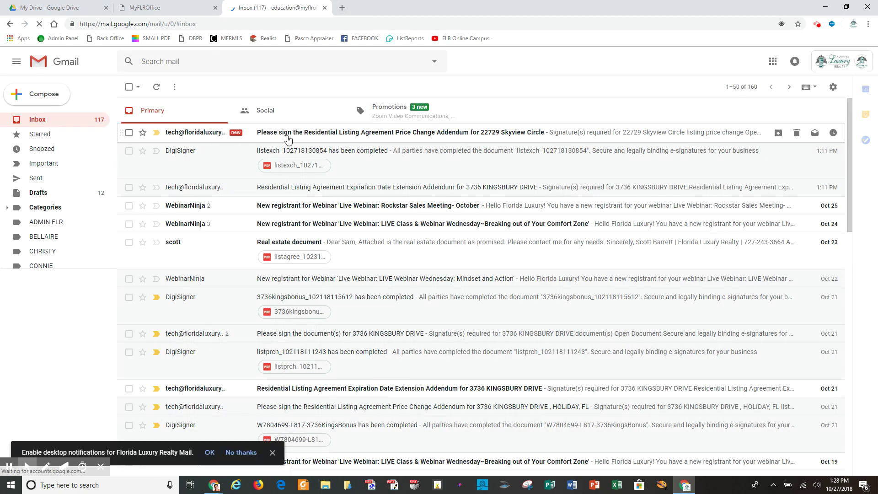
Open the 'Please sign the Residential Listing Agreement Price Change Addendum' email in Gmail
{"action": "left_click", "coordinate": [303, 134]}
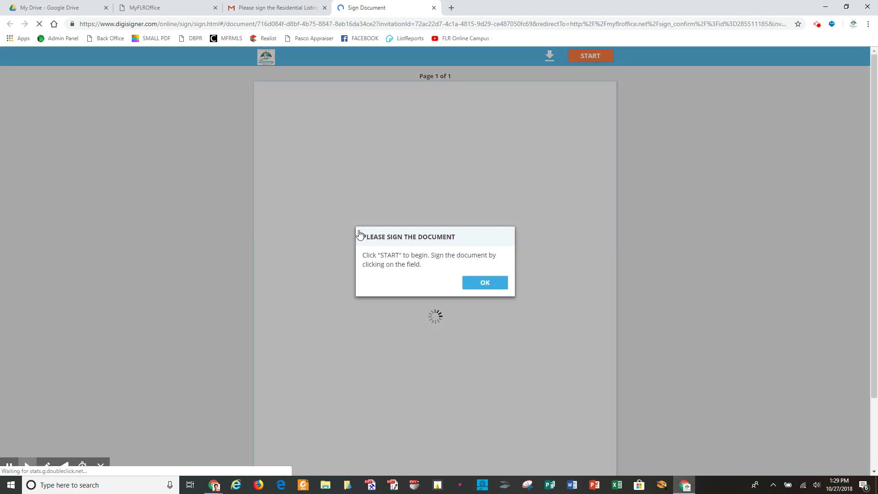
Apply a typed signature to the owner signature line in DigiSigner and finish signing
{"action": "left_click", "coordinate": [483, 283]}
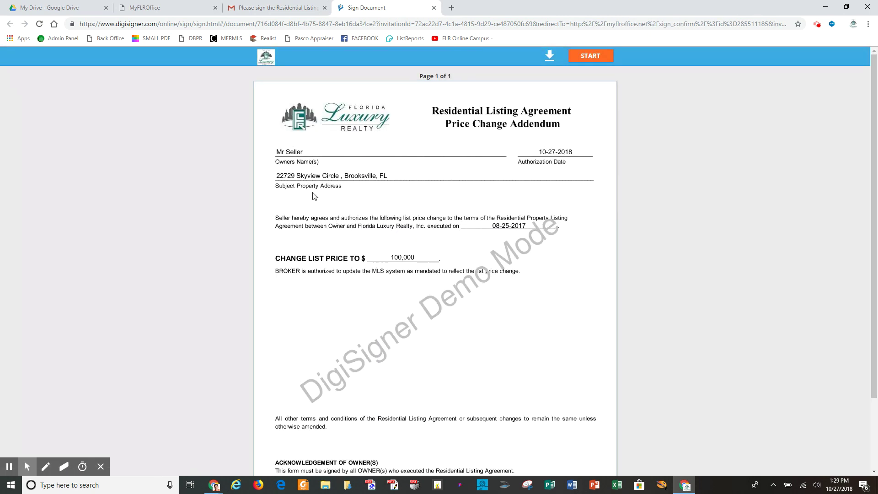
{"action": "scroll", "coordinate": [488, 275], "scroll_direction": "down", "scroll_amount": 2}
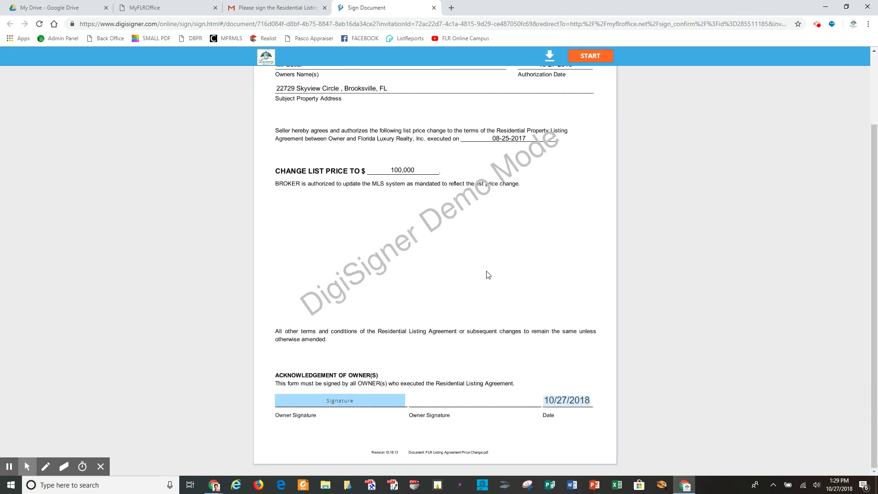
{"action": "left_click", "coordinate": [332, 401]}
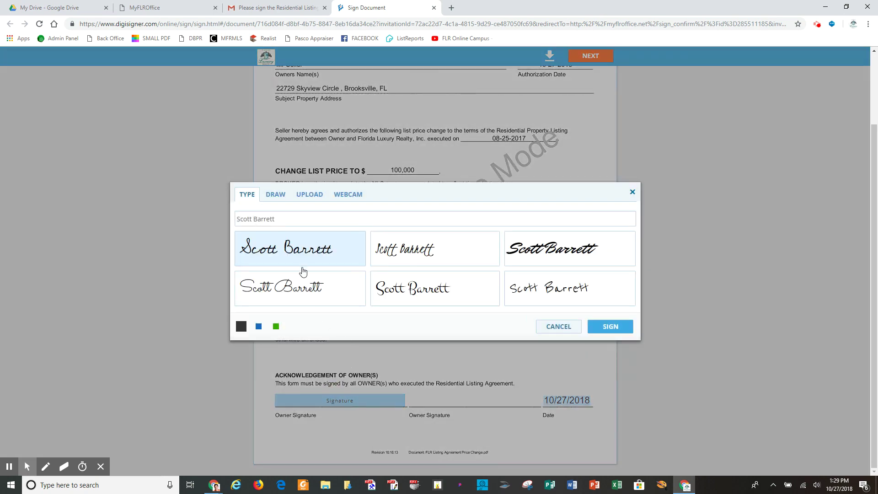
{"action": "left_click", "coordinate": [620, 326]}
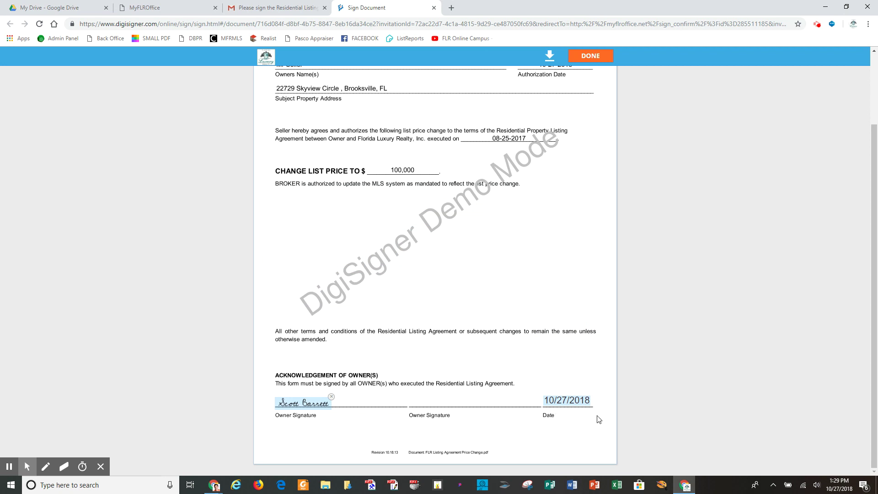
{"action": "scroll", "coordinate": [595, 298], "scroll_direction": "up", "scroll_amount": 2}
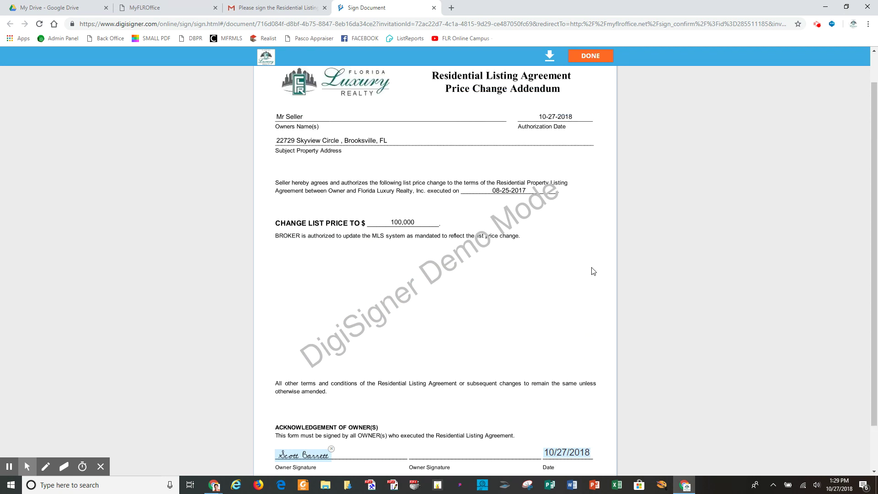
{"action": "left_click", "coordinate": [591, 56]}
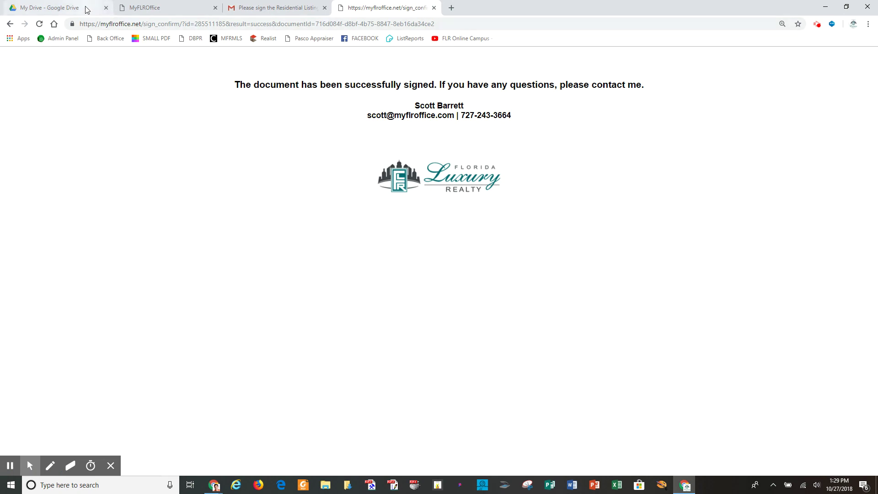
{"action": "left_click", "coordinate": [271, 10]}
{"action": "left_click", "coordinate": [36, 121]}
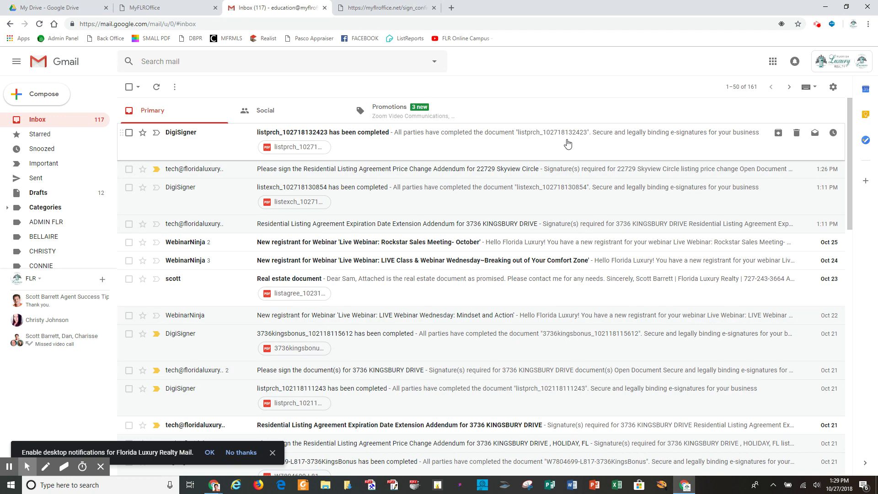
{"action": "left_click", "coordinate": [178, 13]}
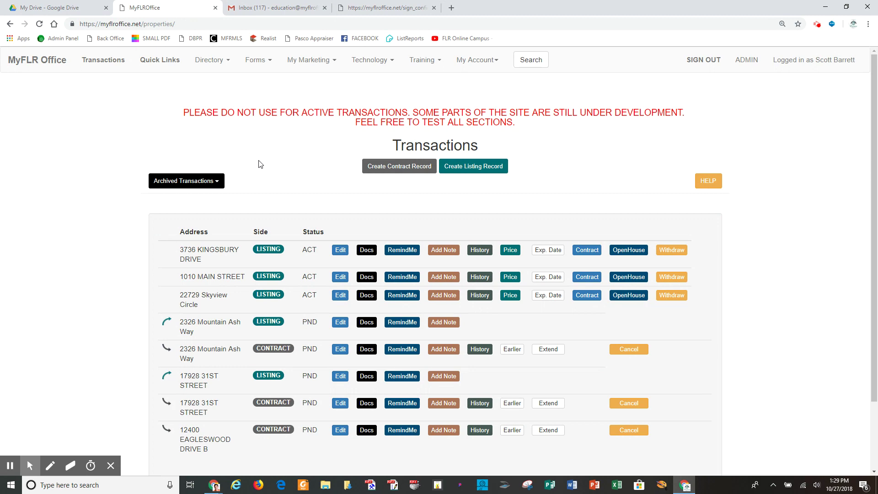
{"action": "left_click", "coordinate": [366, 297]}
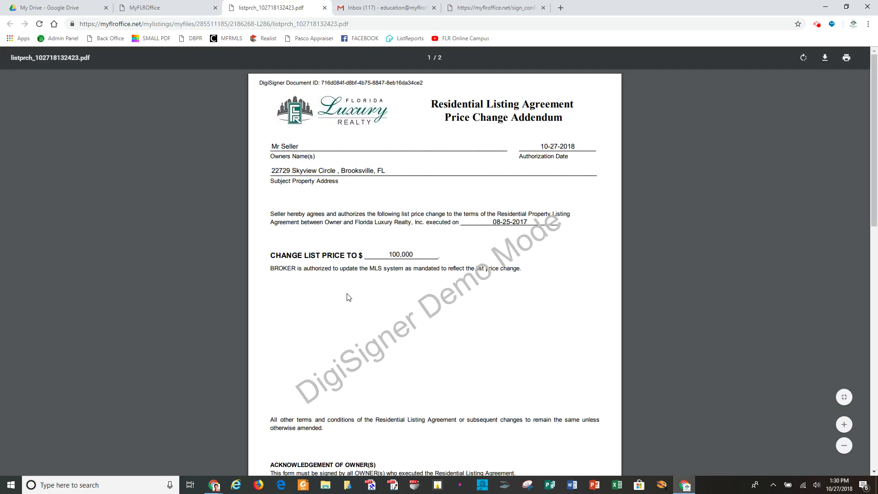
{"action": "left_click", "coordinate": [325, 7]}
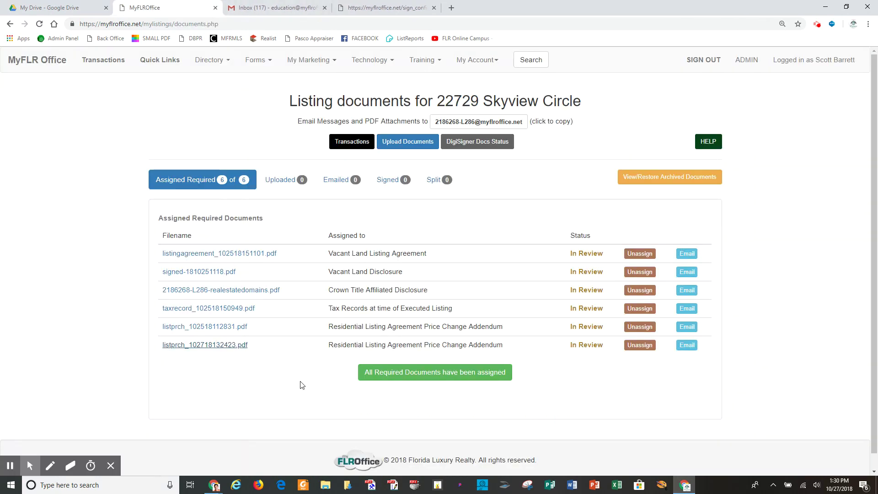